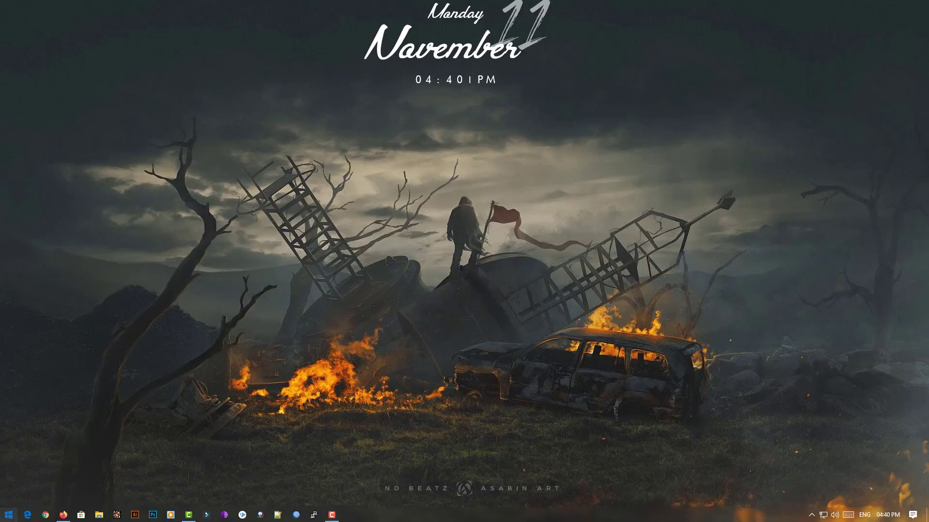
key("super")
- Launch Excel 2016 from the Start search and start a blank workbook
type("ex")
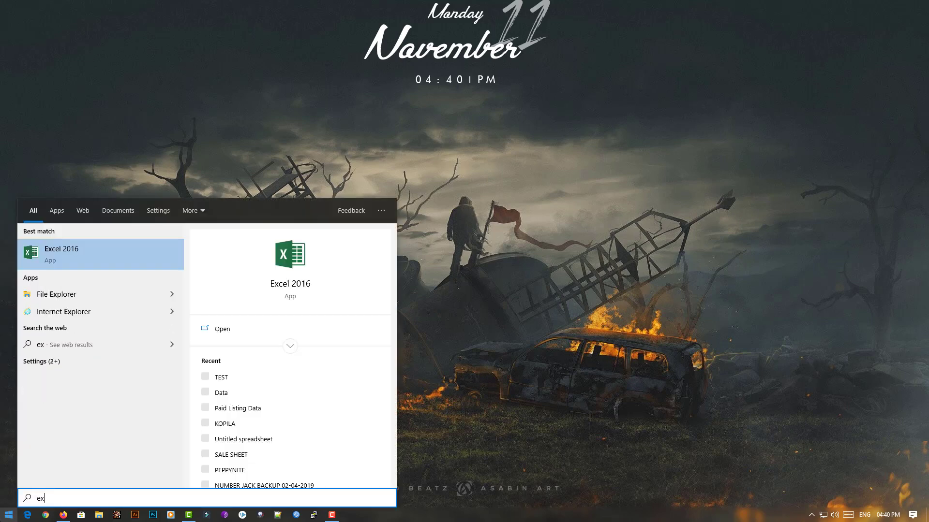
left_click(71, 254)
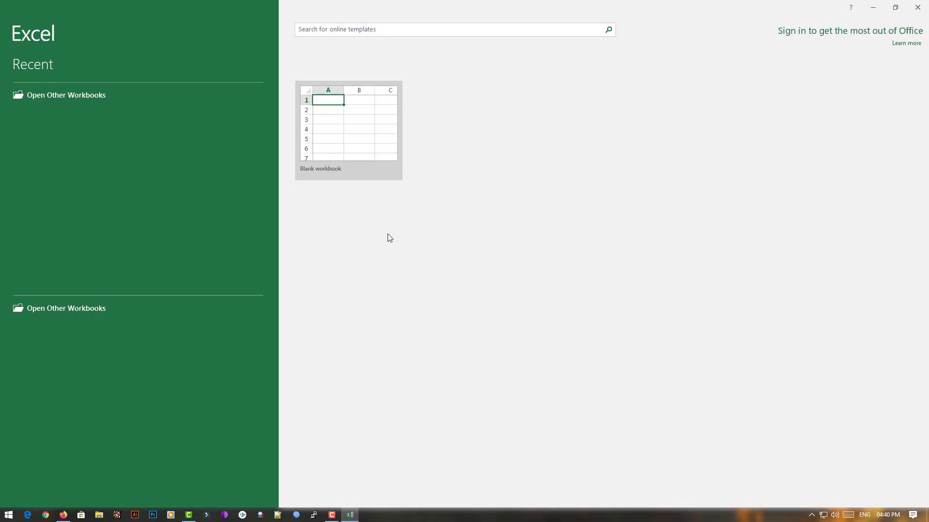
left_click(381, 109)
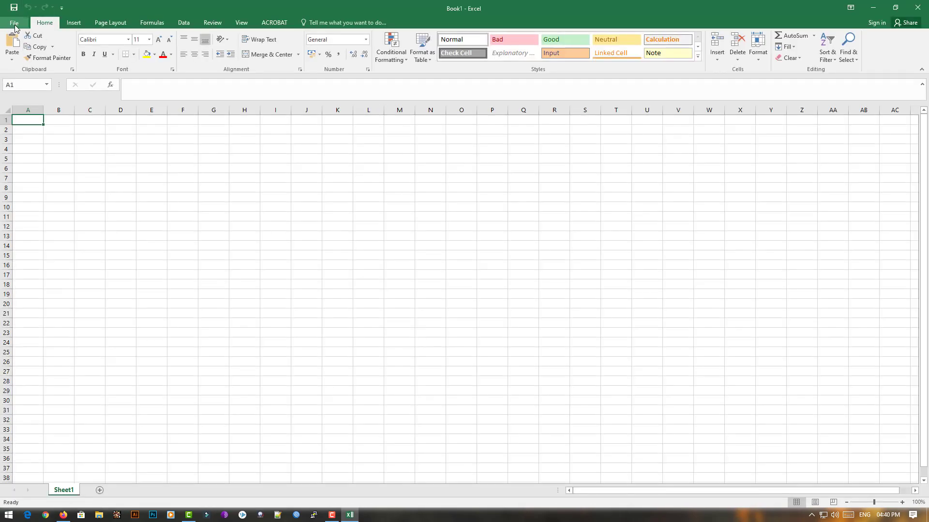
- Try opening the Data workbook from Downloads and dismiss the insufficient-memory error
left_click(15, 25)
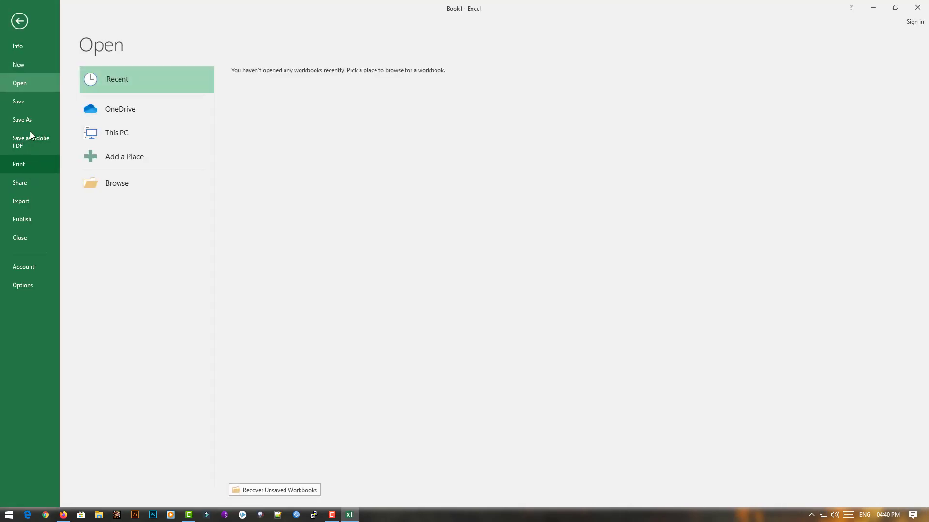
left_click(114, 187)
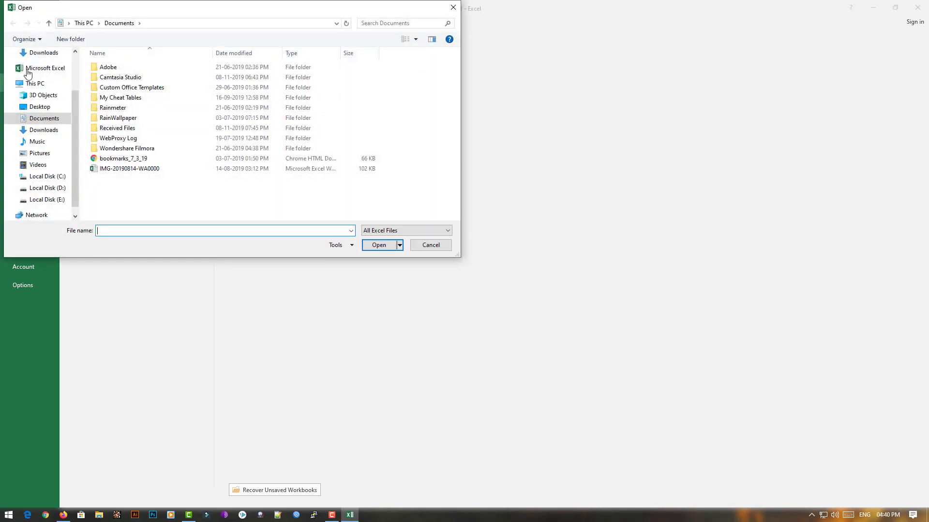
left_click(43, 130)
left_click(112, 85)
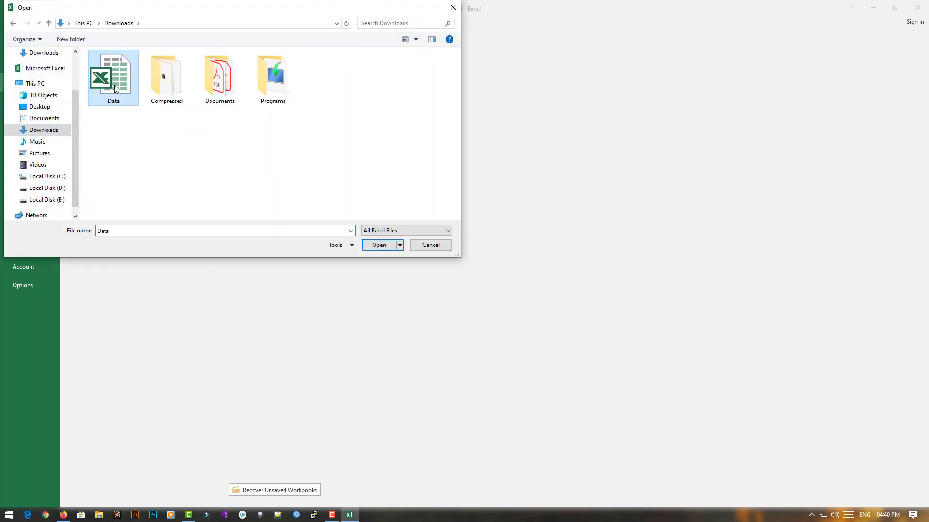
left_click(386, 246)
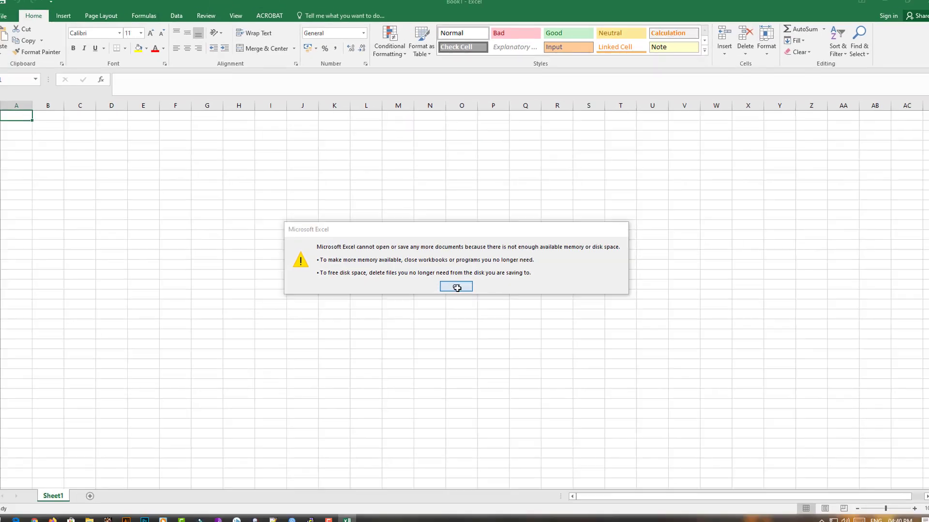
left_click(463, 289)
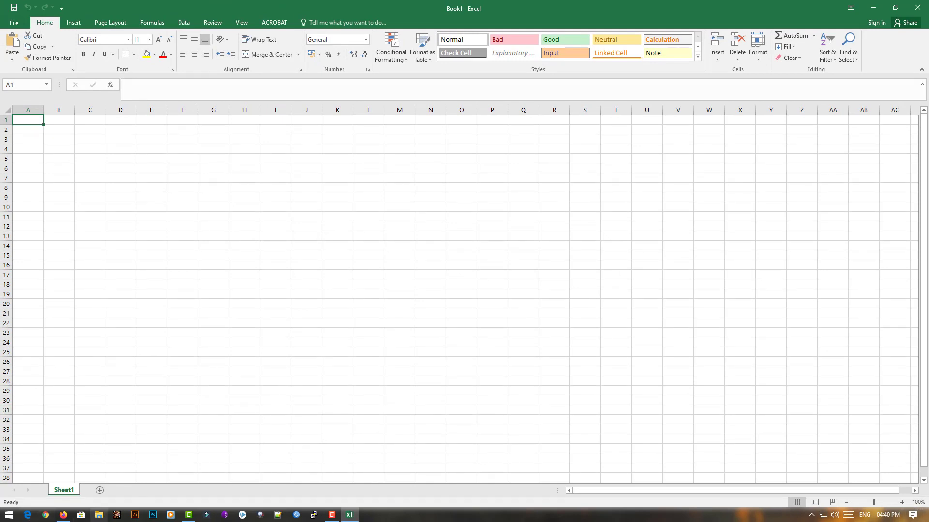
- Close Excel, double-click Data in File Explorer's Downloads, and dismiss the memory error
left_click(918, 8)
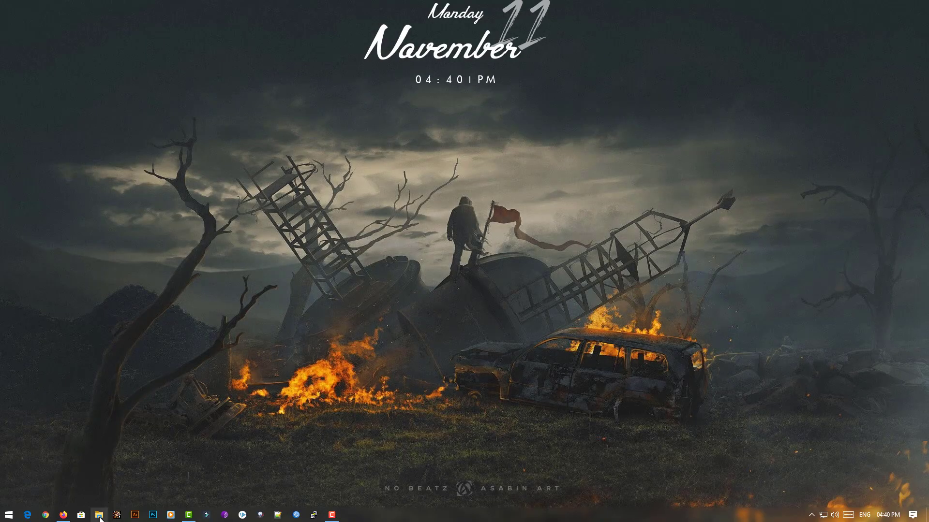
left_click(99, 515)
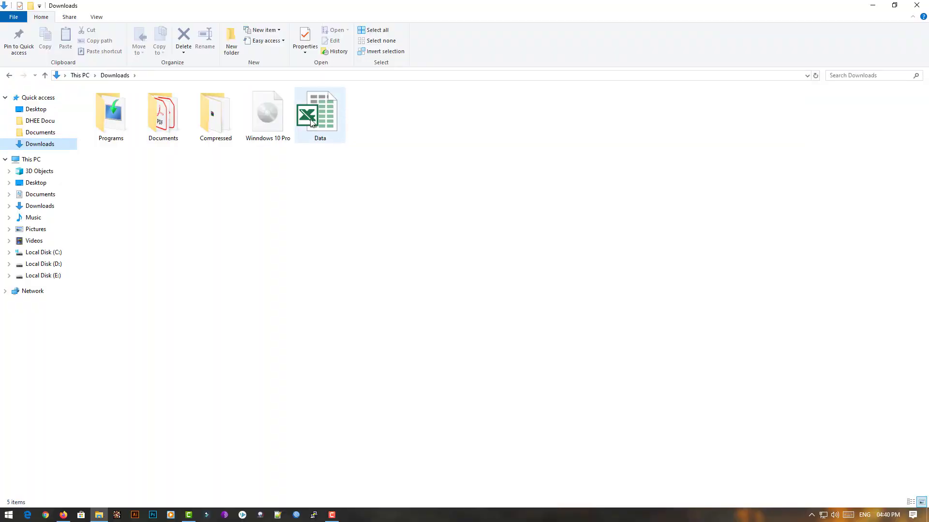
double_click(311, 122)
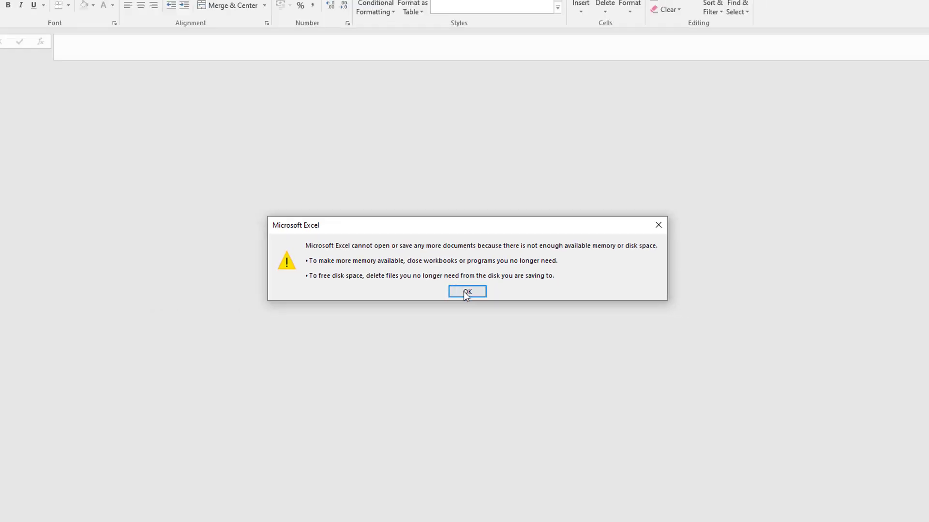
left_click(465, 293)
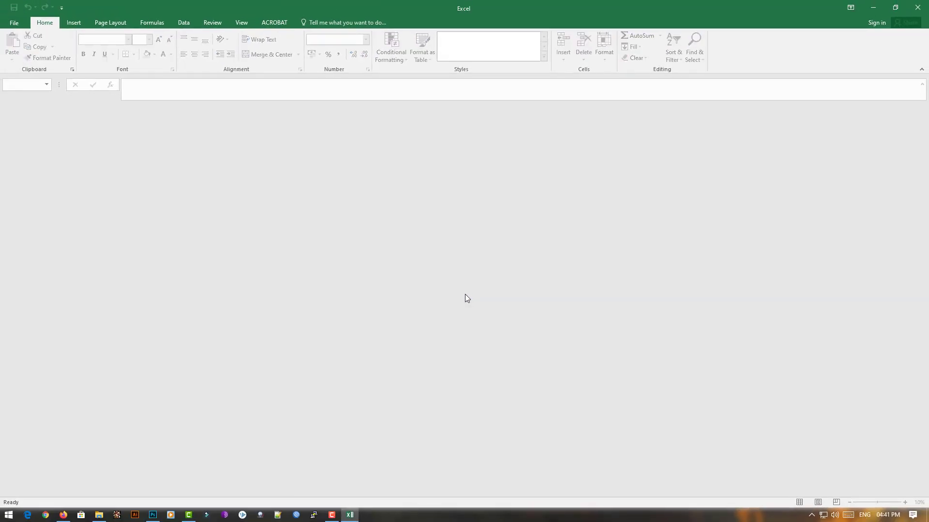
- Close Excel, relaunch Excel 2016 via the Start search, and start a blank workbook
left_click(917, 7)
left_click(2, 517)
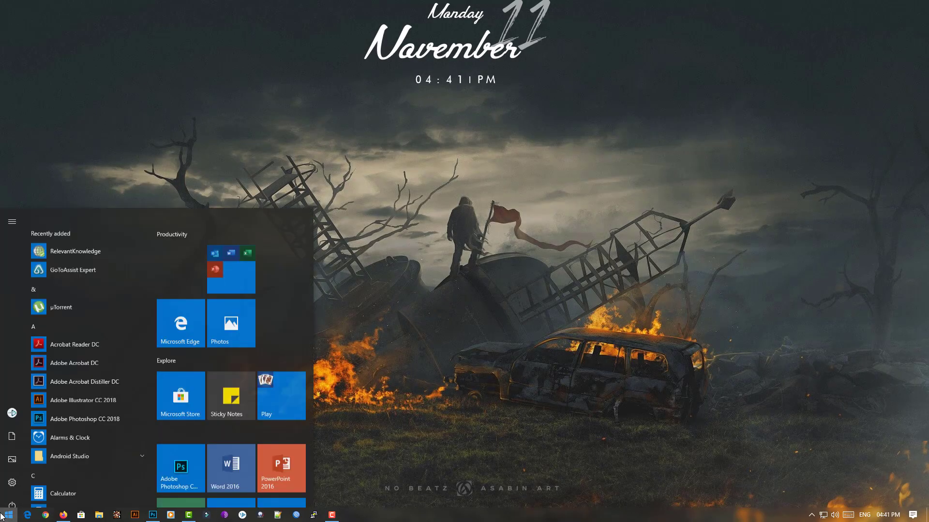
type("ex")
left_click(98, 267)
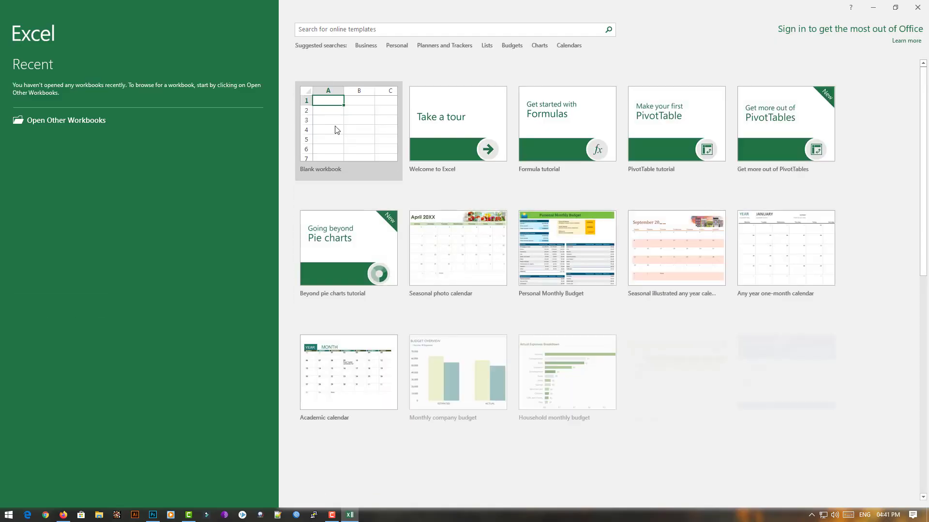
left_click(348, 137)
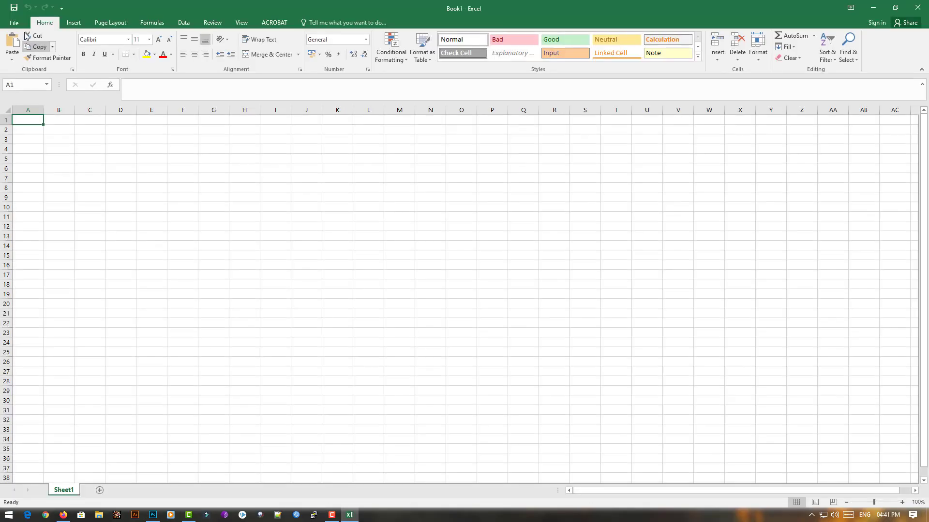
- Attempt to open Data from Downloads again, dismiss the memory error, and select cell G12
left_click(14, 22)
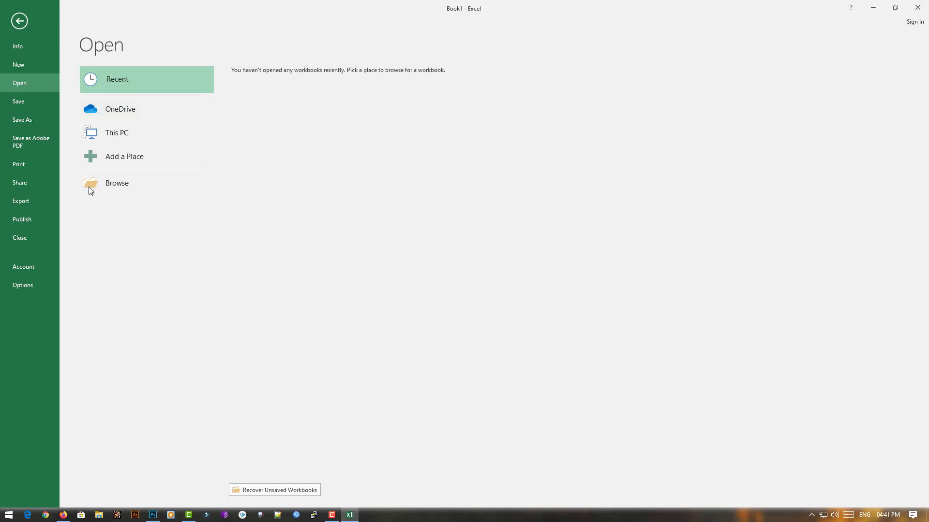
left_click(118, 182)
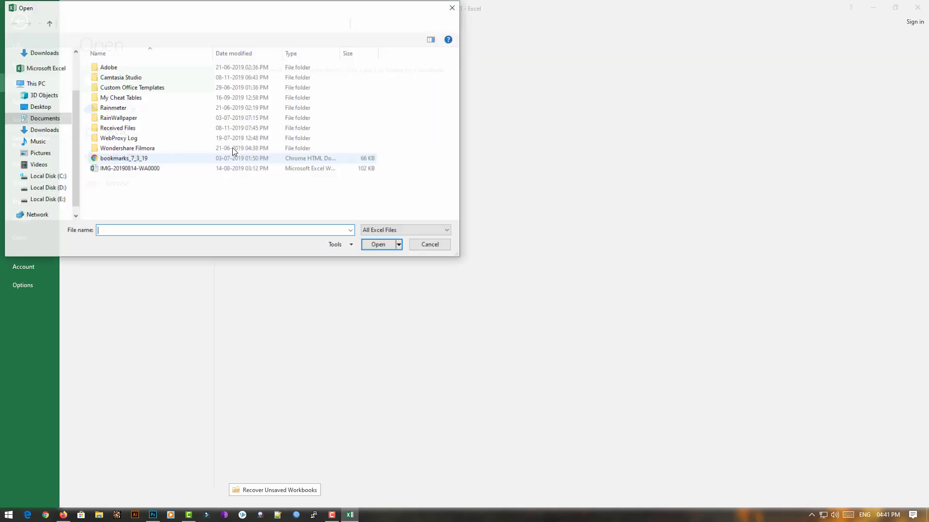
left_click(42, 130)
left_click(115, 90)
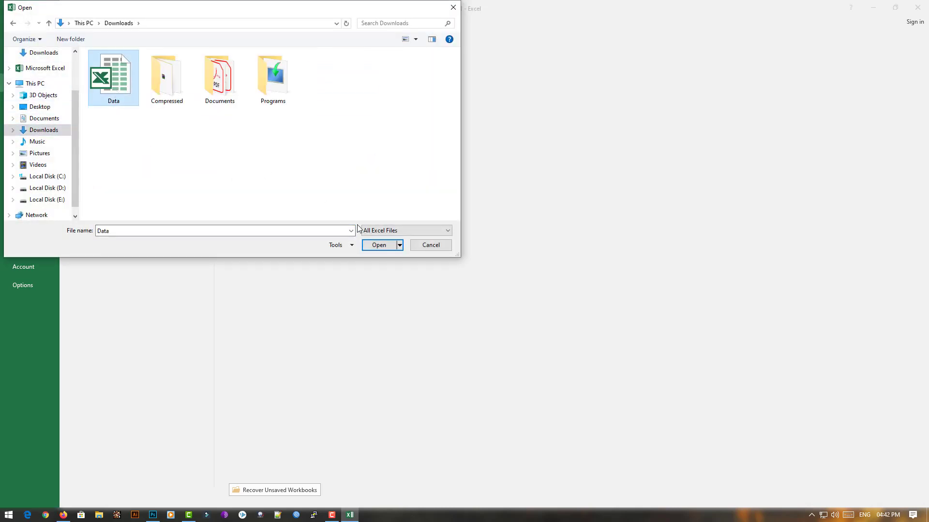
left_click(379, 246)
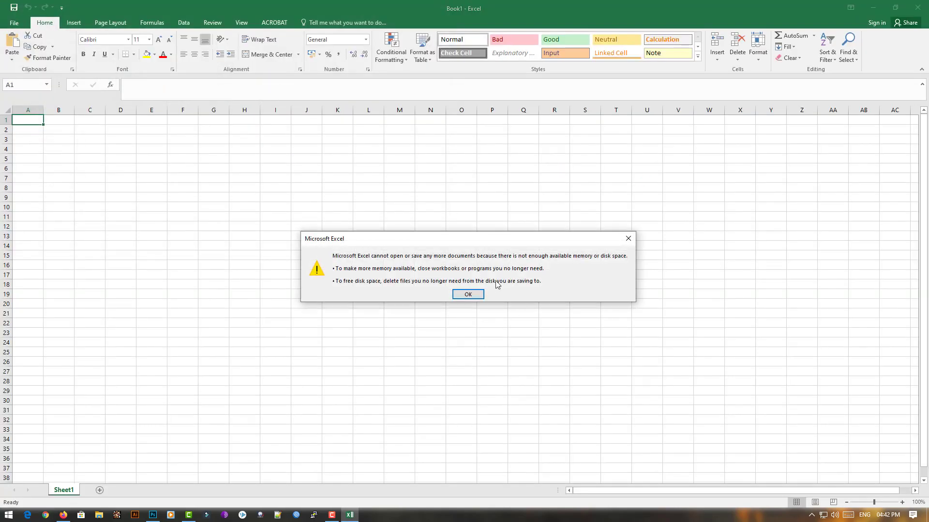
left_click_drag(472, 243, 484, 243)
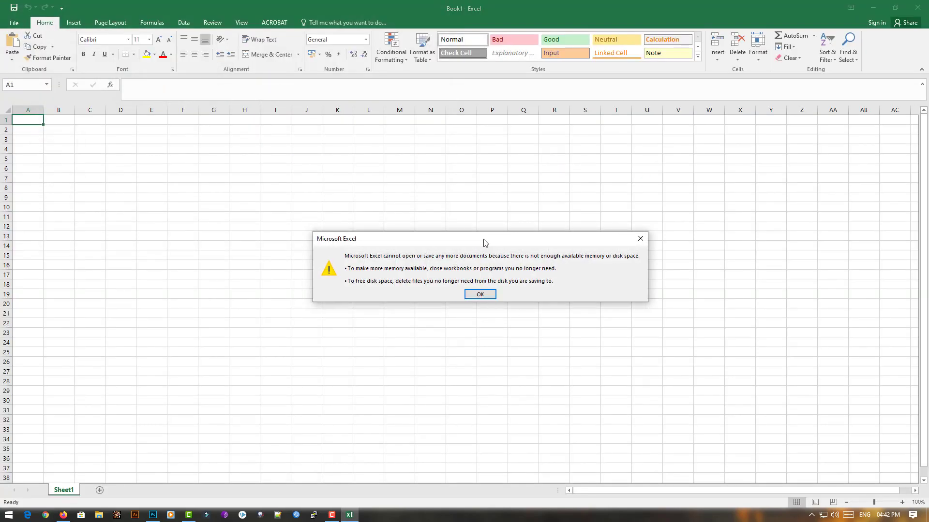
left_click(482, 294)
left_click(201, 228)
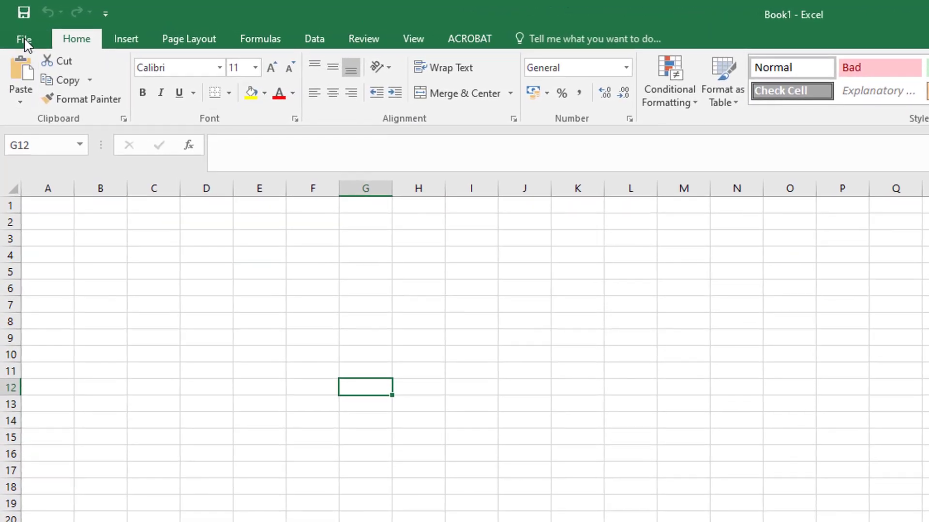
- Uncheck all three Protected View boxes in Trust Center Settings and confirm both dialogs
left_click(21, 35)
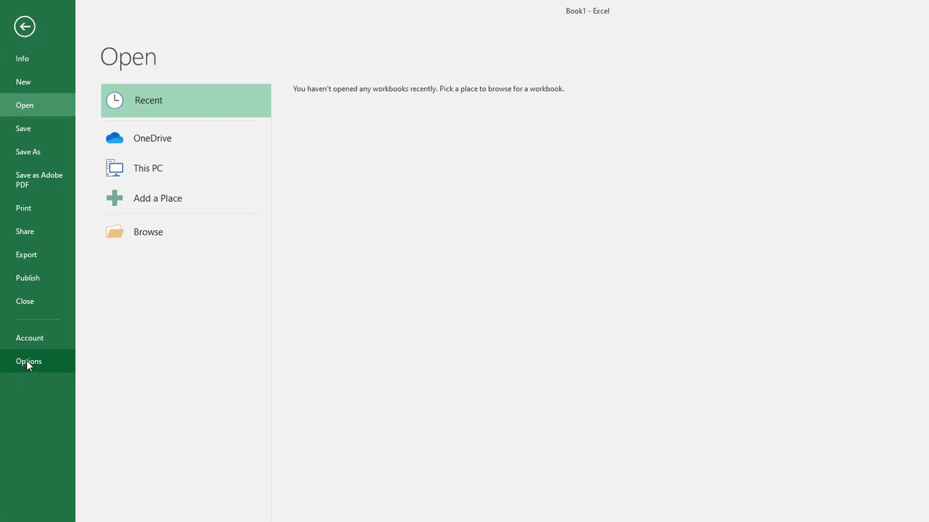
left_click(27, 363)
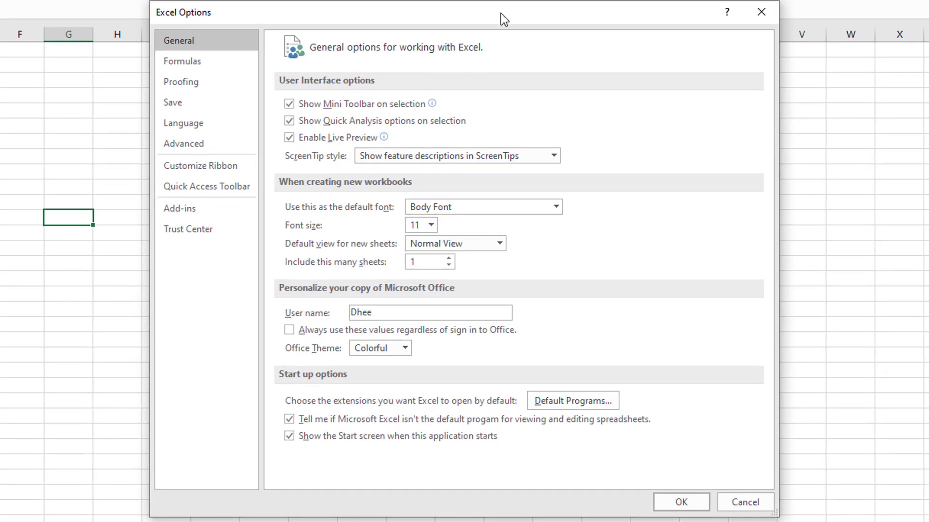
left_click_drag(501, 13, 544, 12)
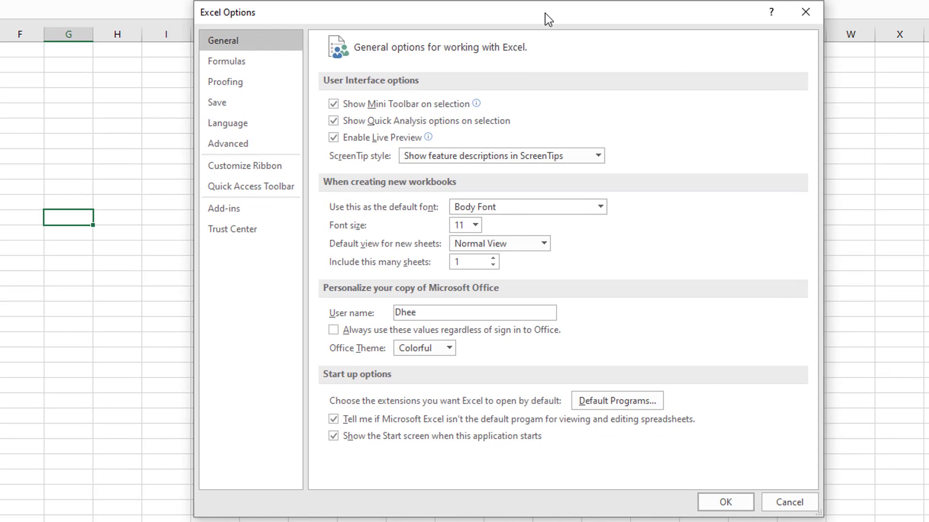
left_click(236, 230)
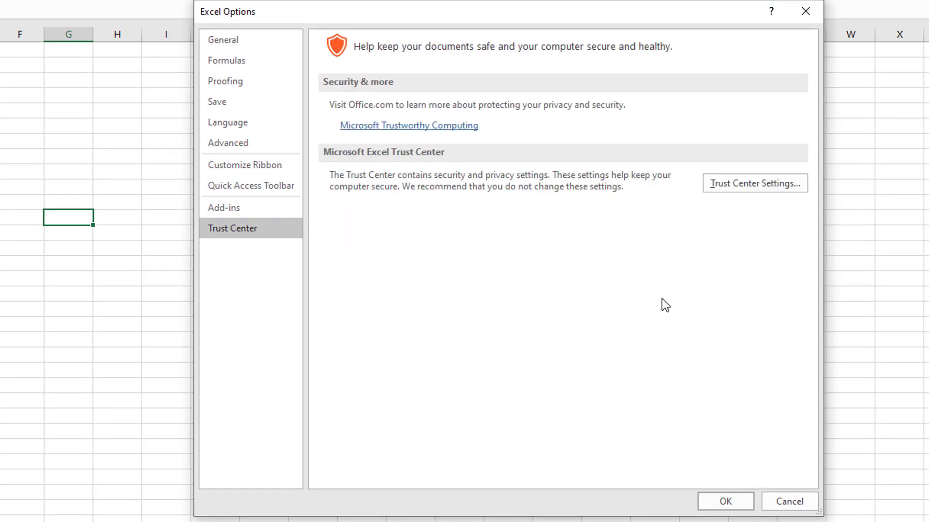
left_click(758, 182)
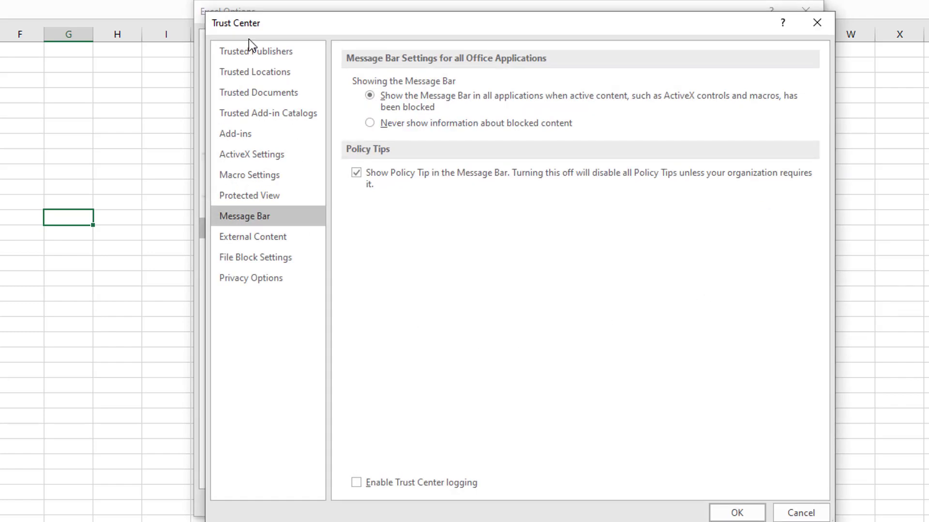
left_click(257, 197)
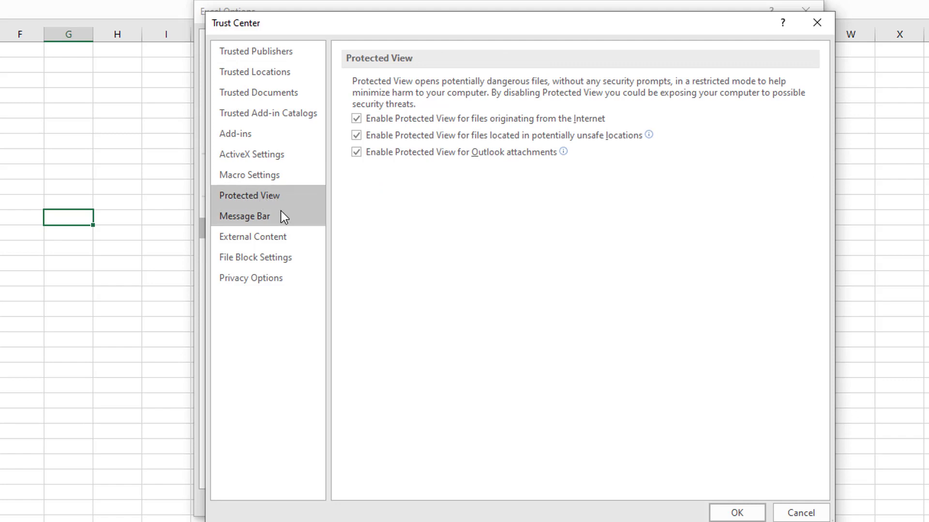
left_click(356, 135)
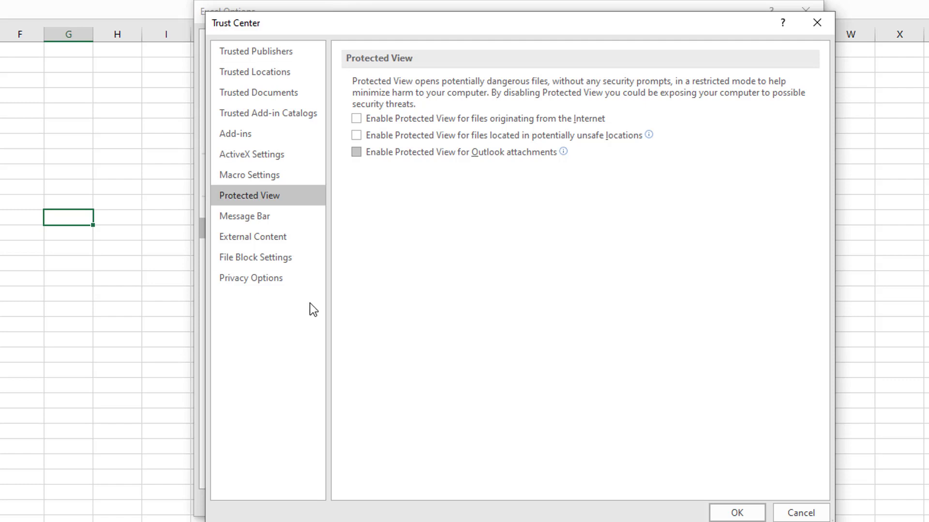
left_click(737, 515)
left_click(735, 505)
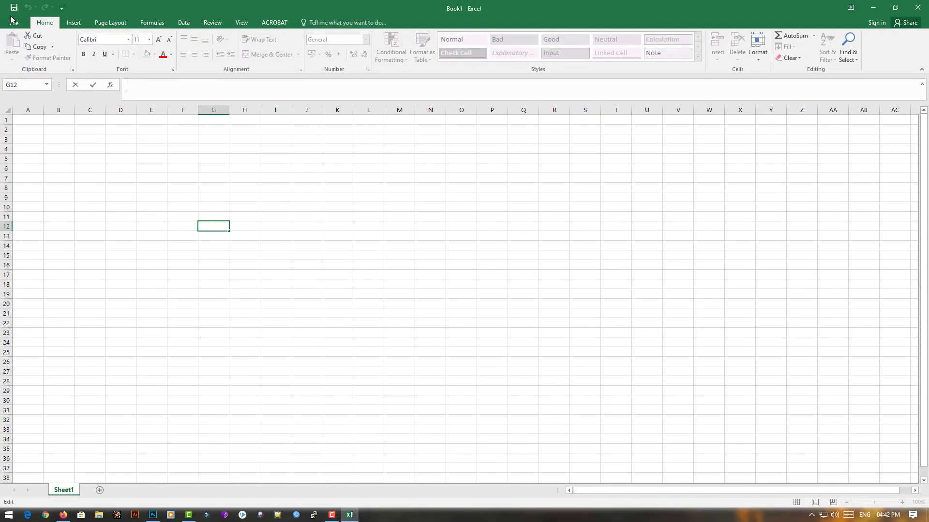
- Open the Data workbook from Downloads via the File > Open browse dialog
left_click(14, 24)
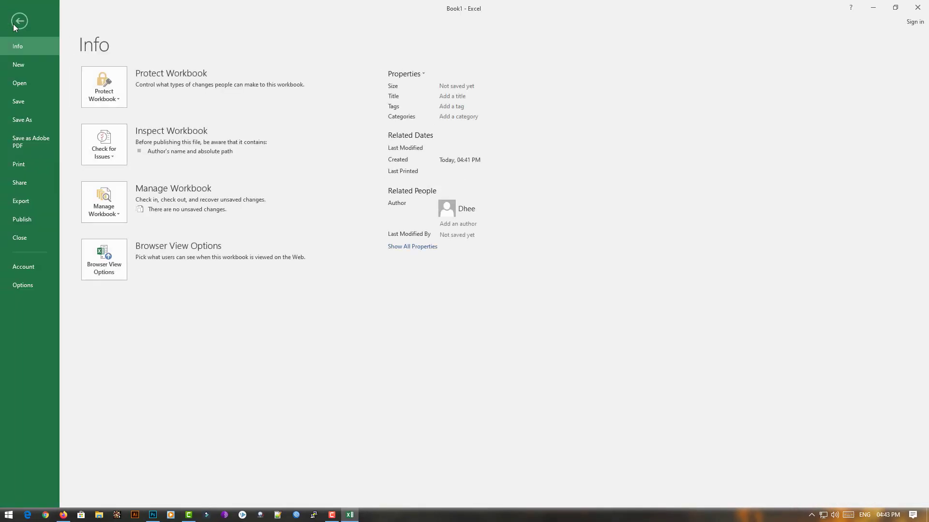
left_click(19, 82)
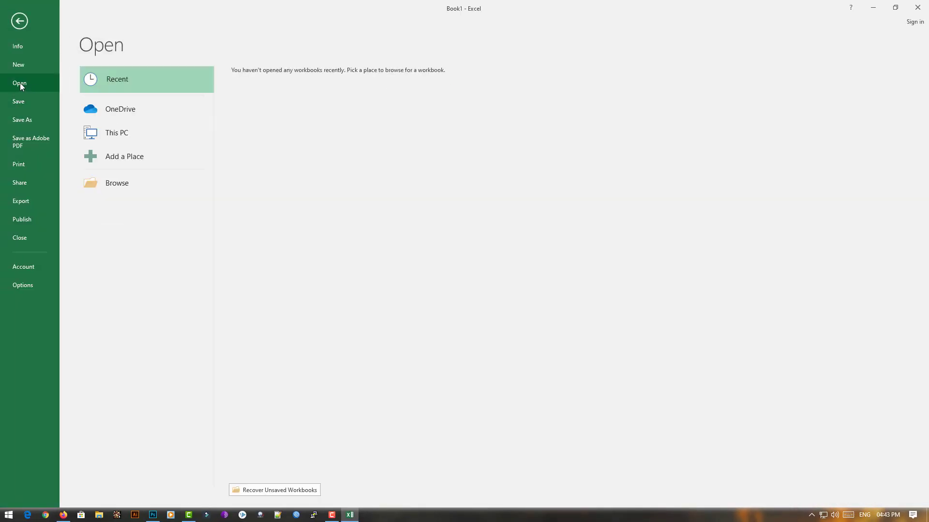
left_click(102, 184)
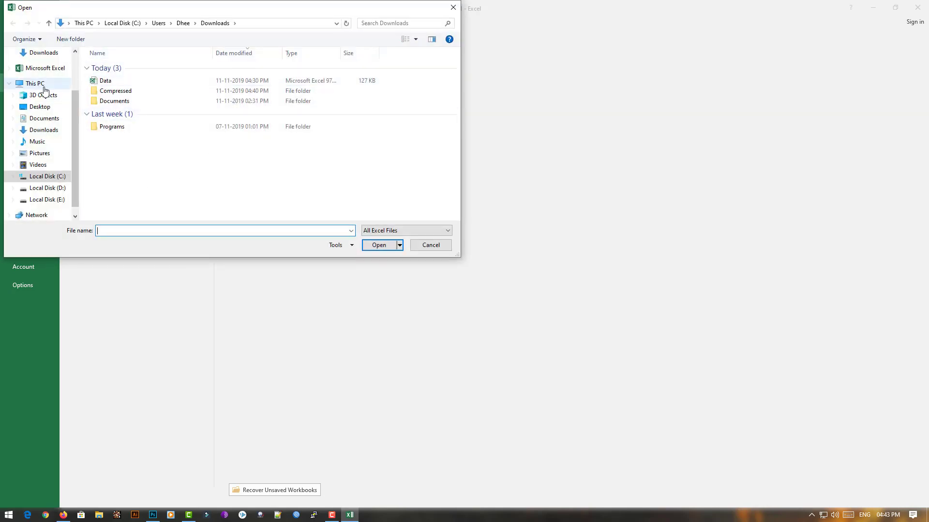
left_click(98, 82)
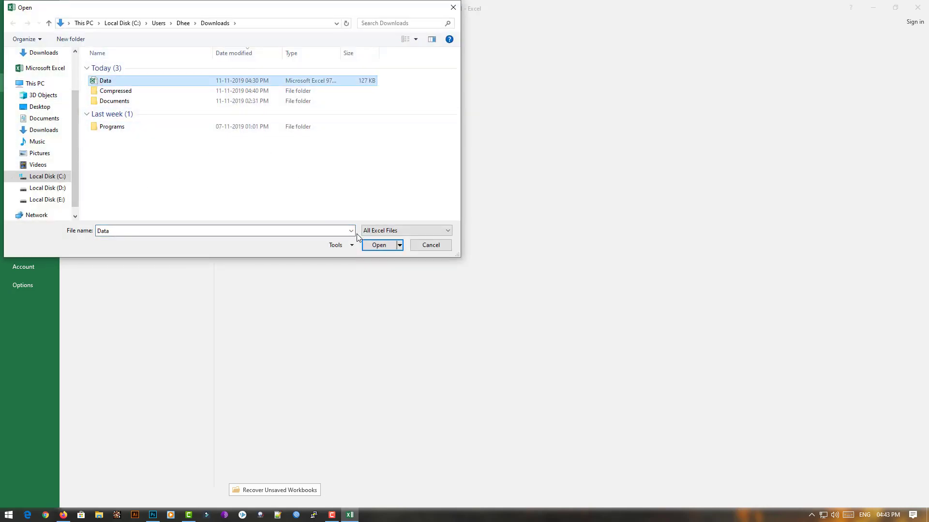
left_click(380, 244)
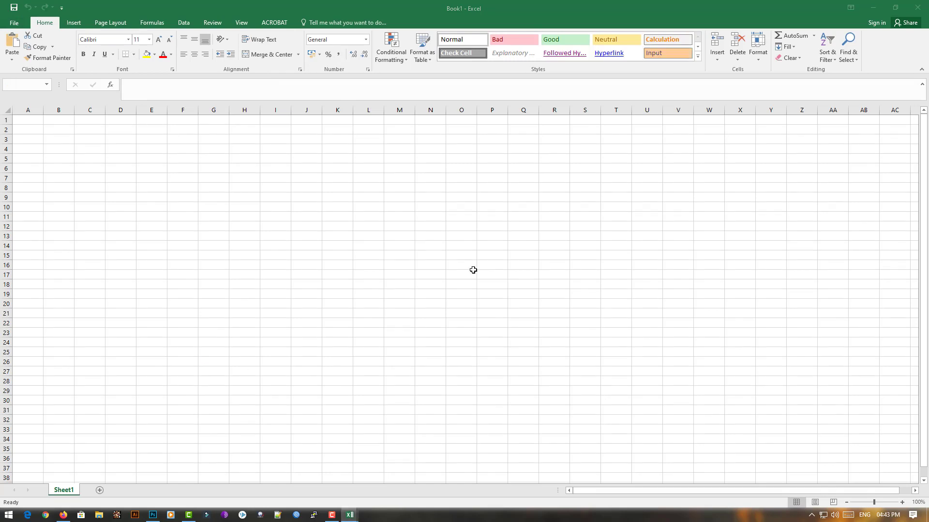
scroll(328, 369, "up", 5)
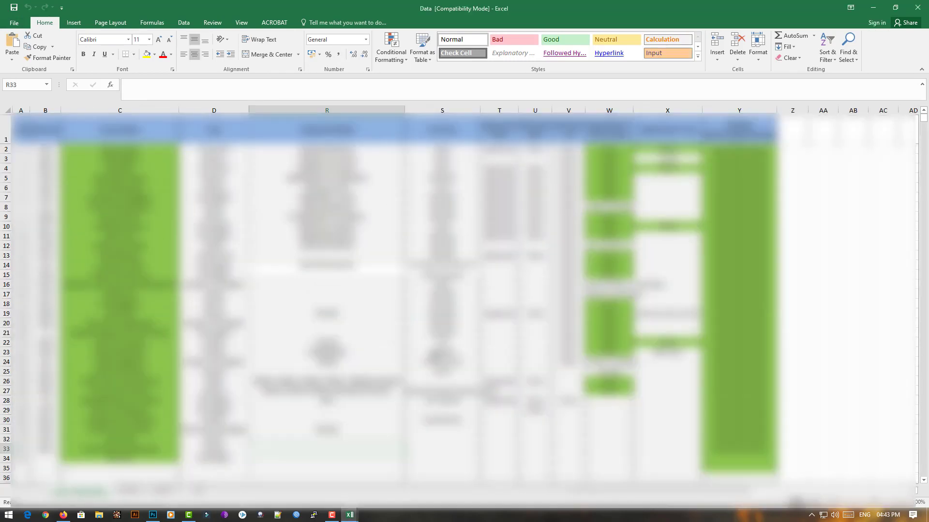
scroll(432, 353, "down", 1)
scroll(432, 353, "down", 9)
scroll(433, 354, "down", 8)
scroll(433, 353, "down", 1)
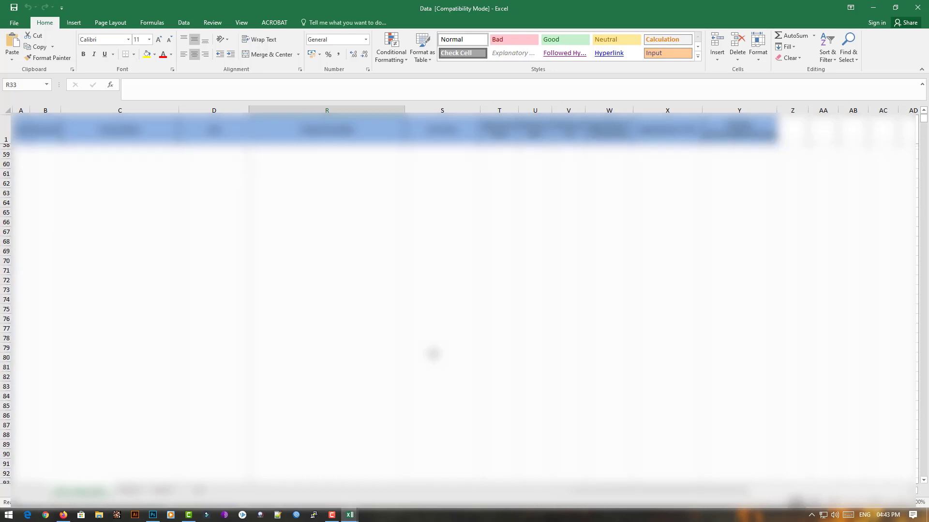
scroll(433, 354, "up", 10)
scroll(433, 353, "up", 8)
scroll(433, 354, "up", 1)
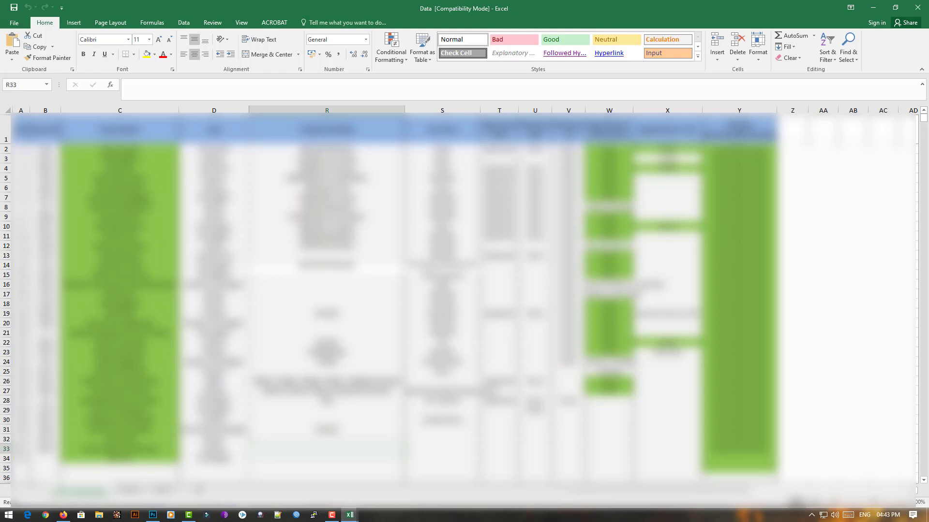
- Close Data, then recheck all three Protected View boxes in Trust Center Settings and confirm
left_click(918, 6)
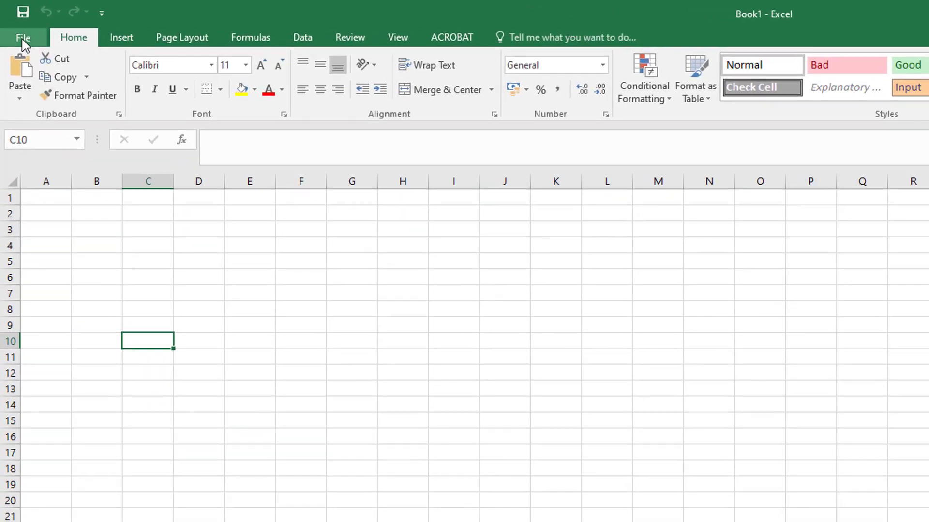
left_click(22, 40)
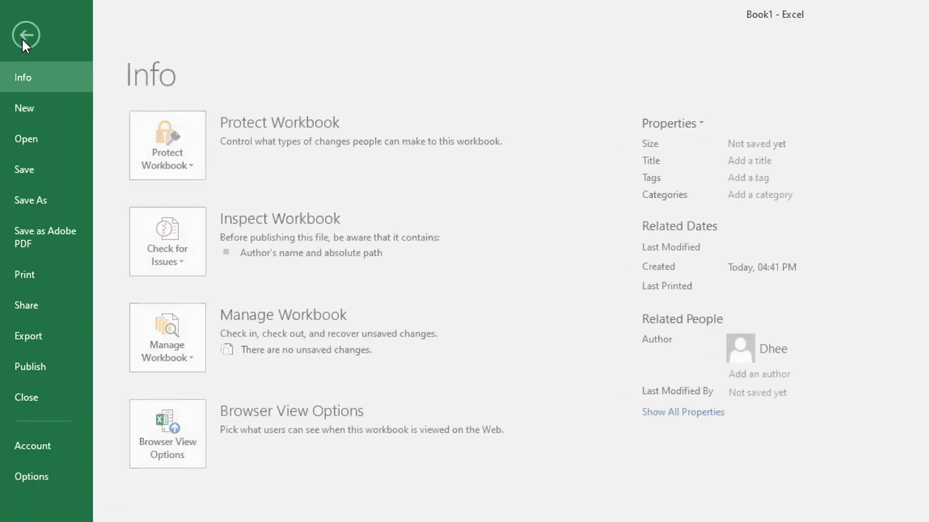
left_click(33, 474)
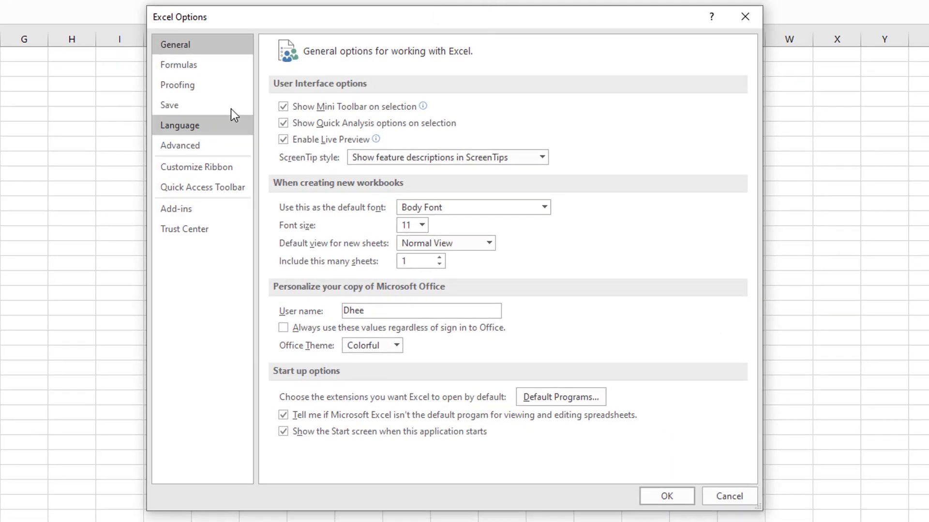
left_click(187, 231)
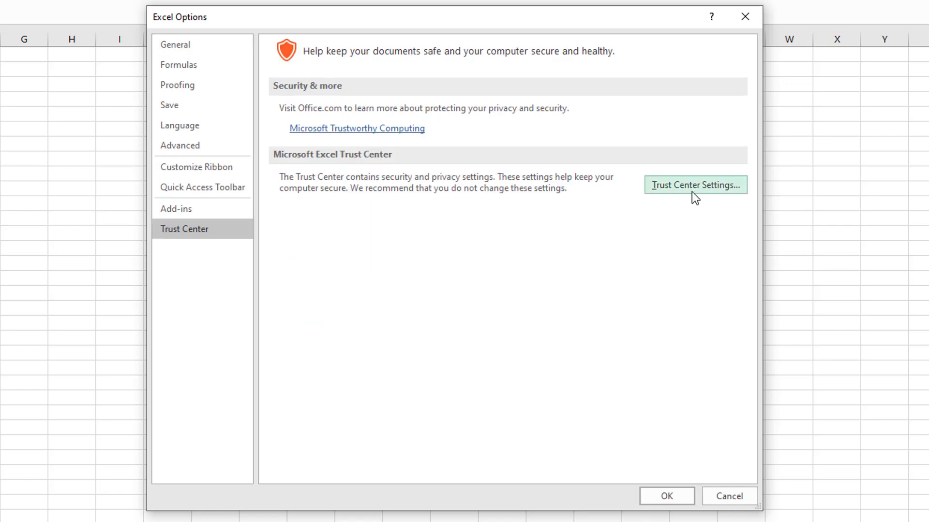
left_click(713, 191)
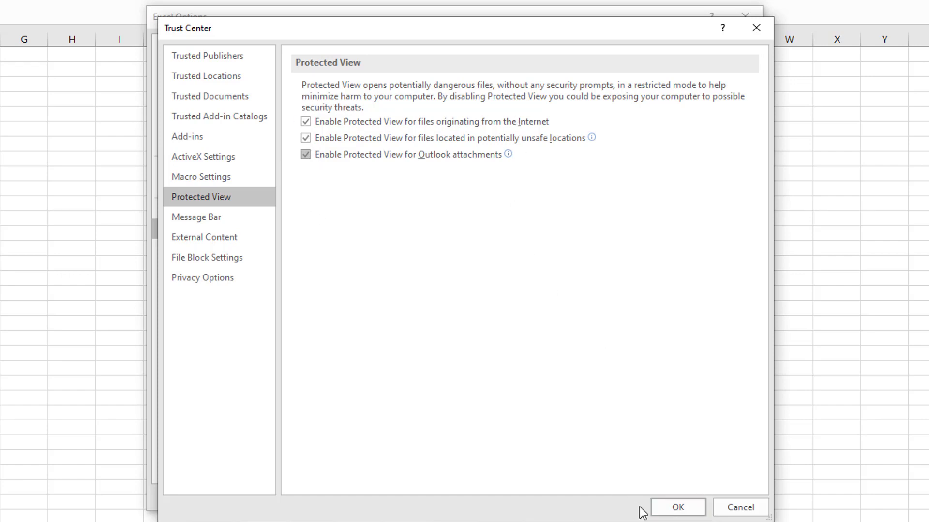
left_click(672, 508)
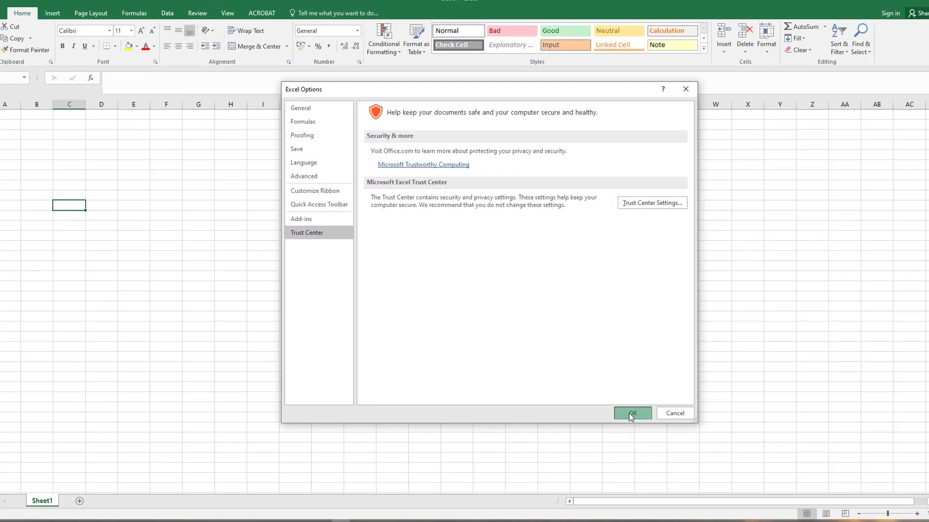
left_click(630, 414)
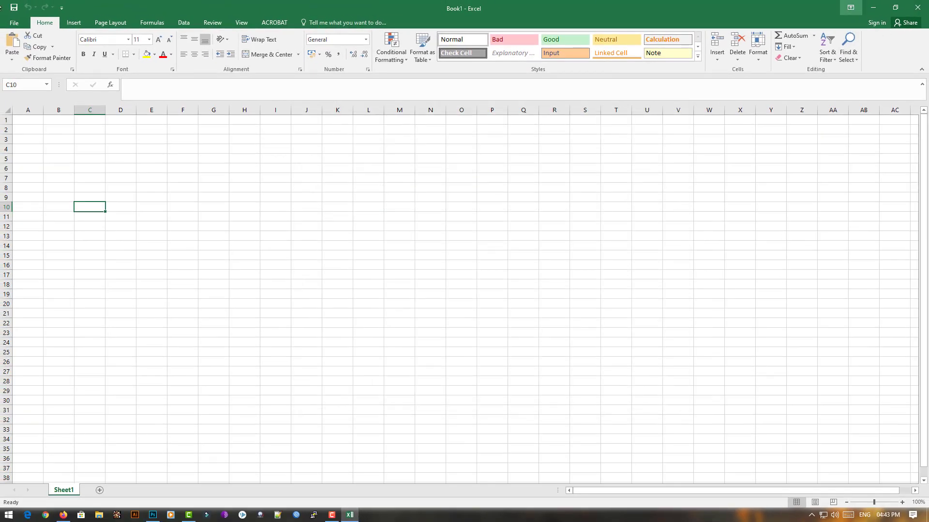
- Close Excel 2016, choosing Don't Save for the blank Book1 workbook
left_click(15, 23)
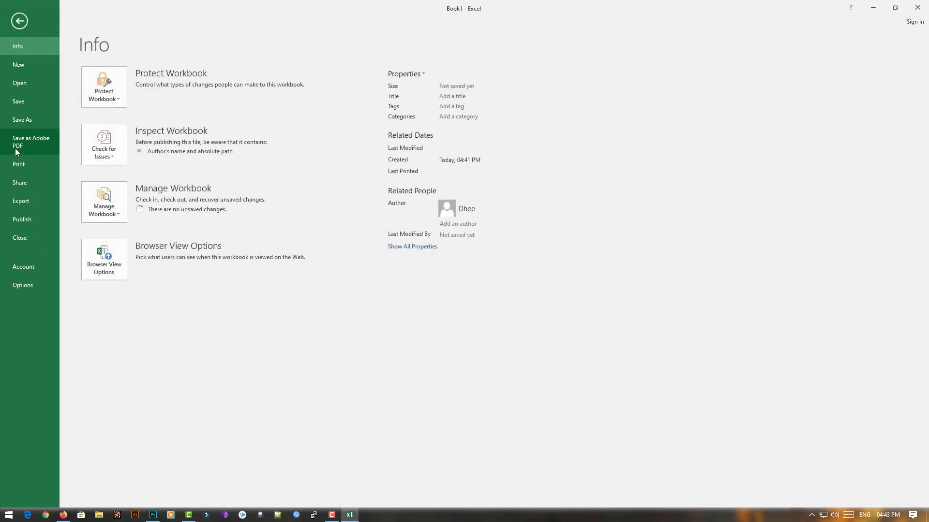
left_click(26, 83)
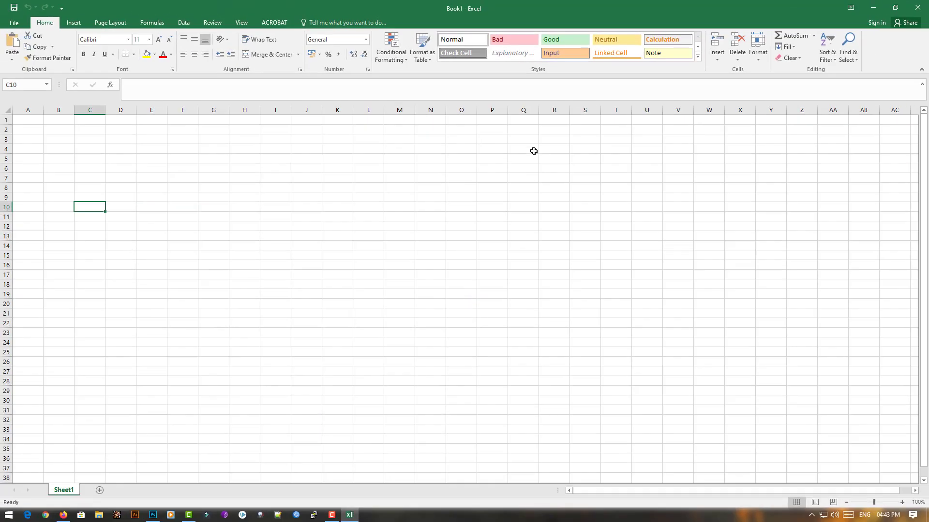
left_click(924, 16)
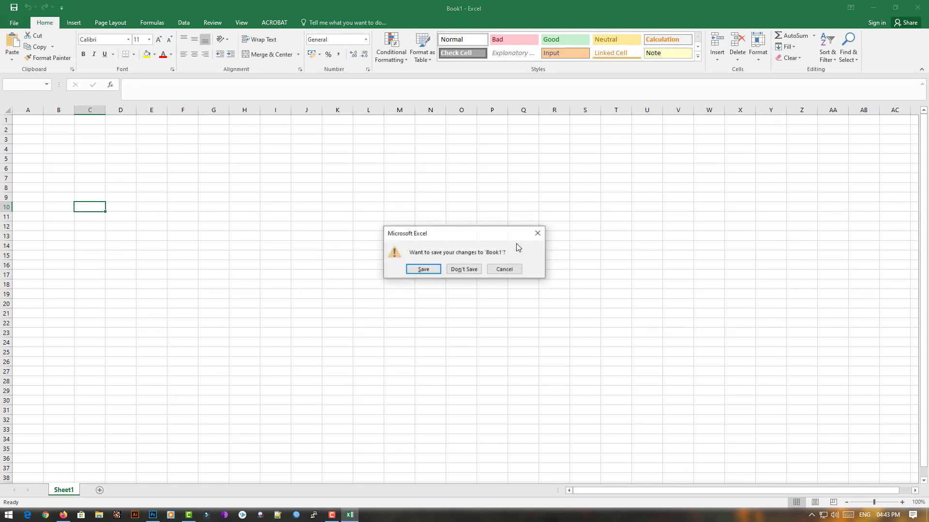
left_click(460, 270)
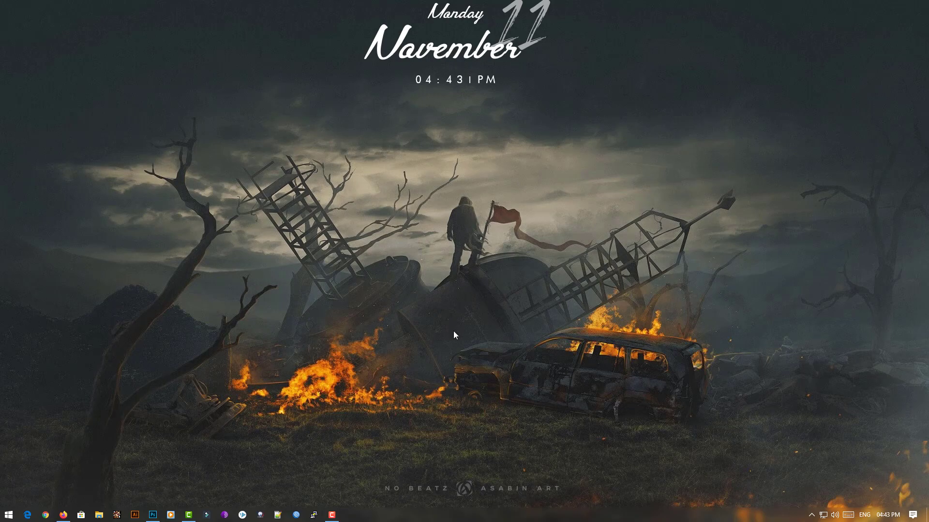